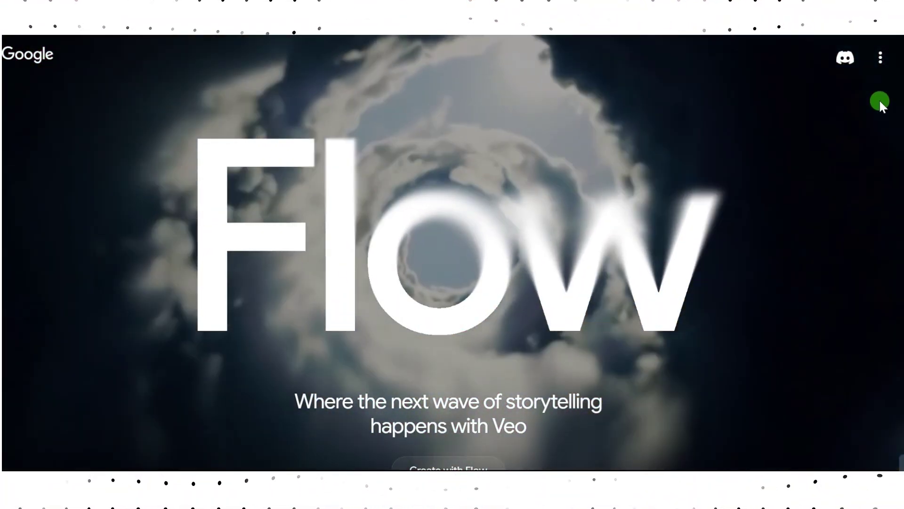
Step: Go through 'Create with Flow' to the gallery listing the Jun 08 - 1520 and Jun 06 - 1822 projects
scroll(452, 253, "down", 3)
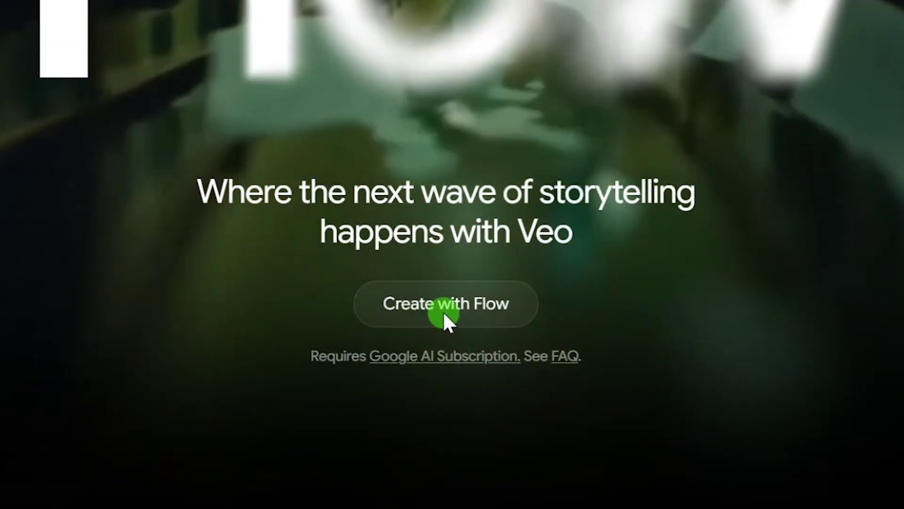
left_click(477, 312)
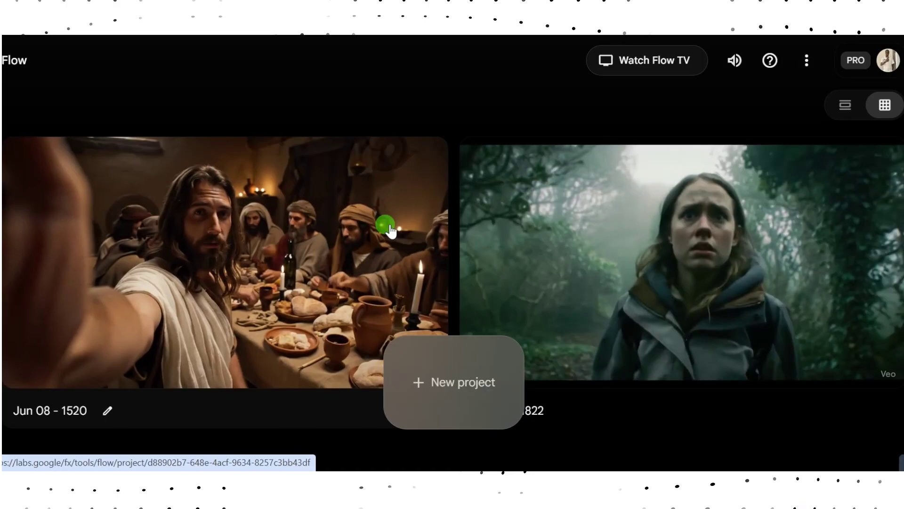
scroll(853, 234, "down", 2)
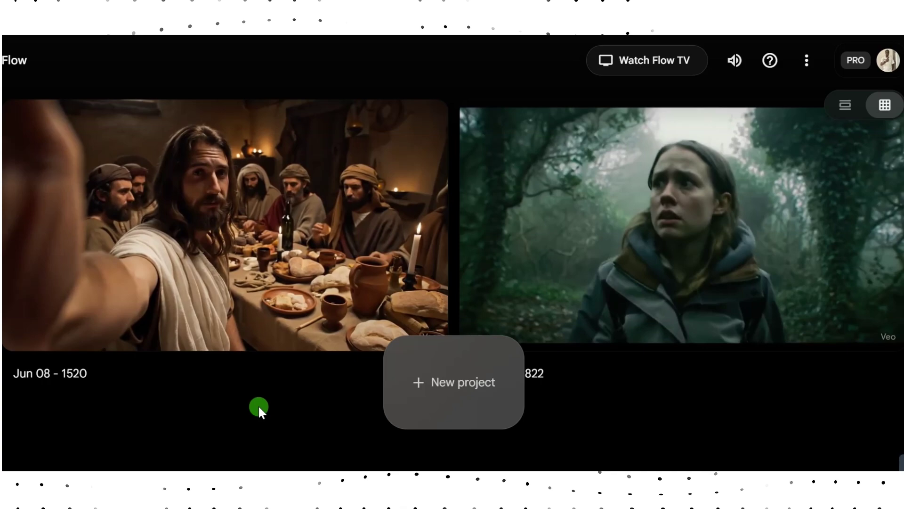
Step: Open the Jun 08 - 1520 project and scroll through its 7-second Last Supper clip
left_click(259, 409)
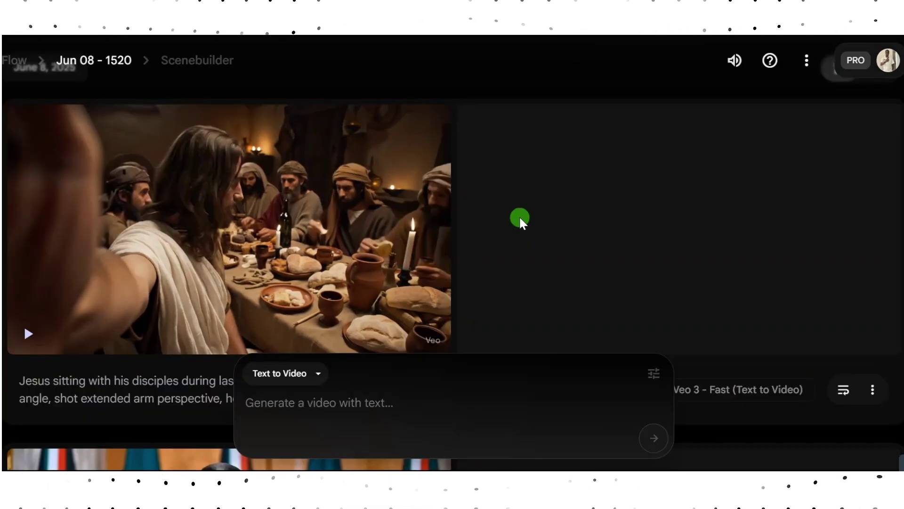
scroll(474, 340, "down", 2)
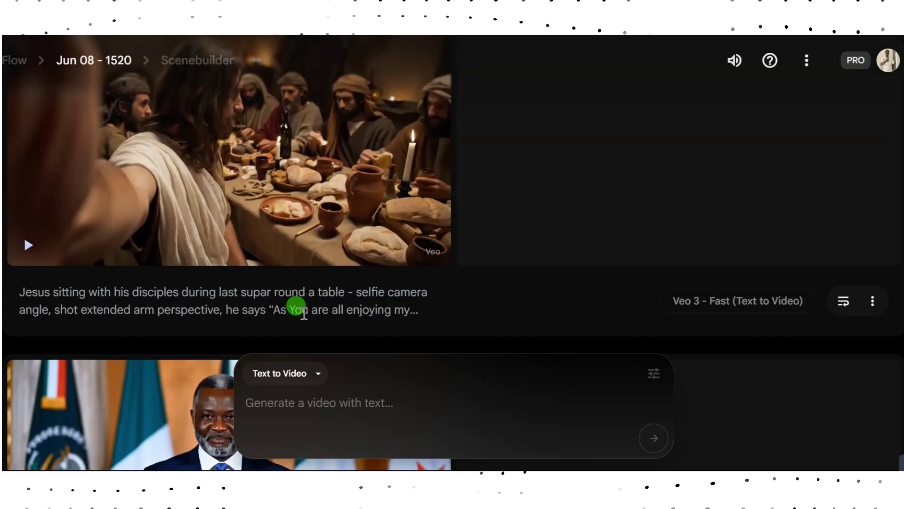
scroll(296, 305, "up", 2)
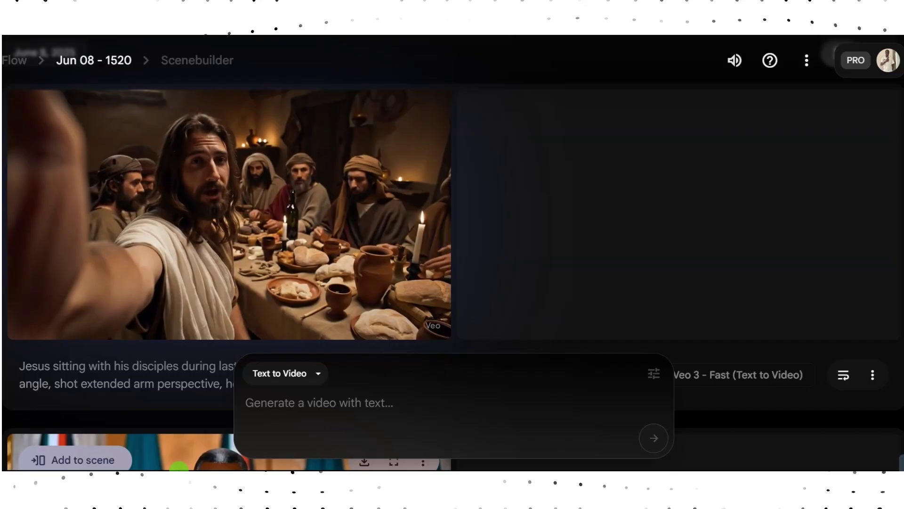
mouse_move(238, 303)
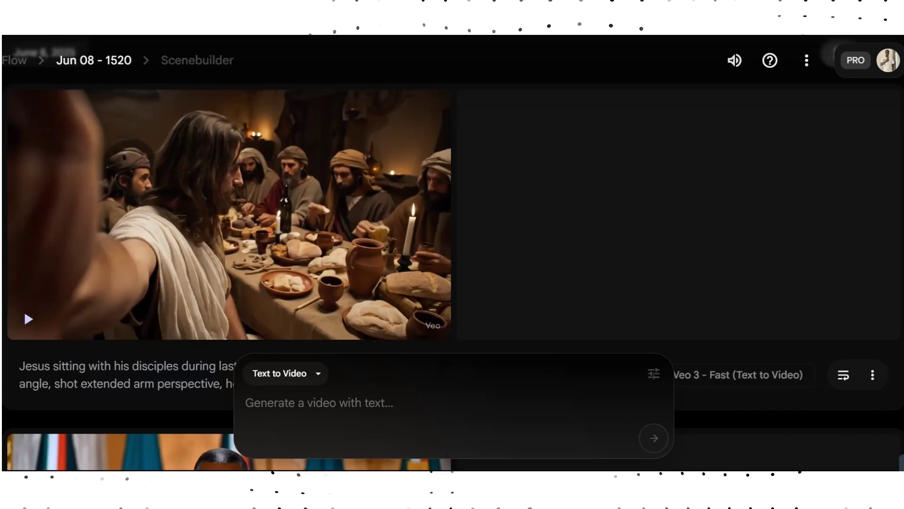
scroll(898, 105, "down", 1)
scroll(898, 105, "up", 2)
mouse_move(186, 224)
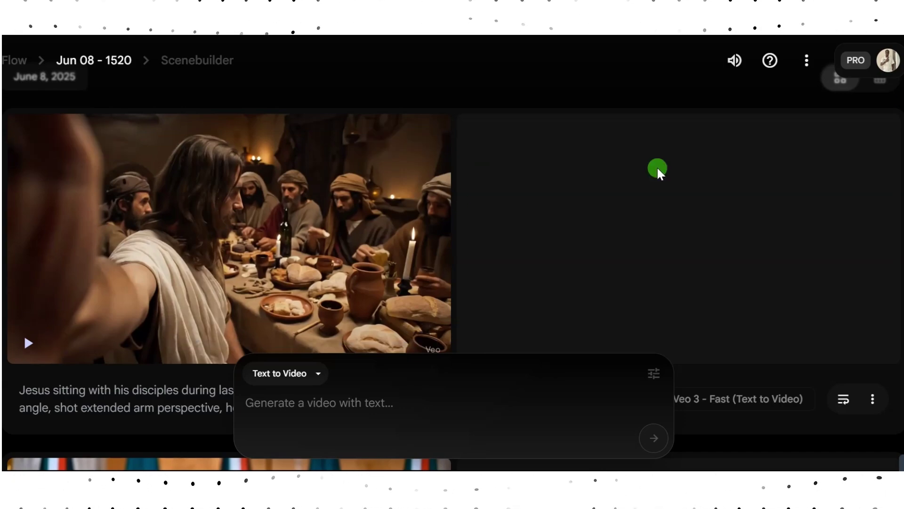
Step: Expand the Last Supper prompt to full text and highlight its subject, Jesus
scroll(870, 125, "down", 3)
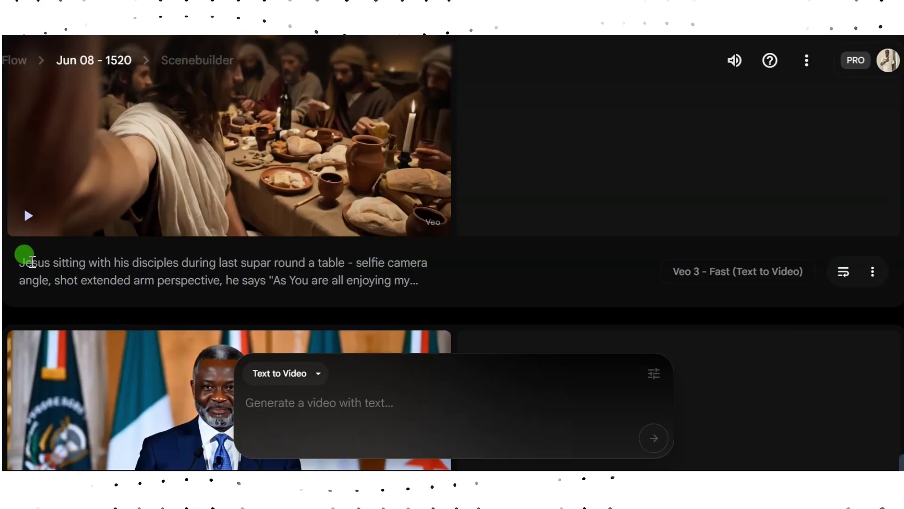
triple_click(122, 267)
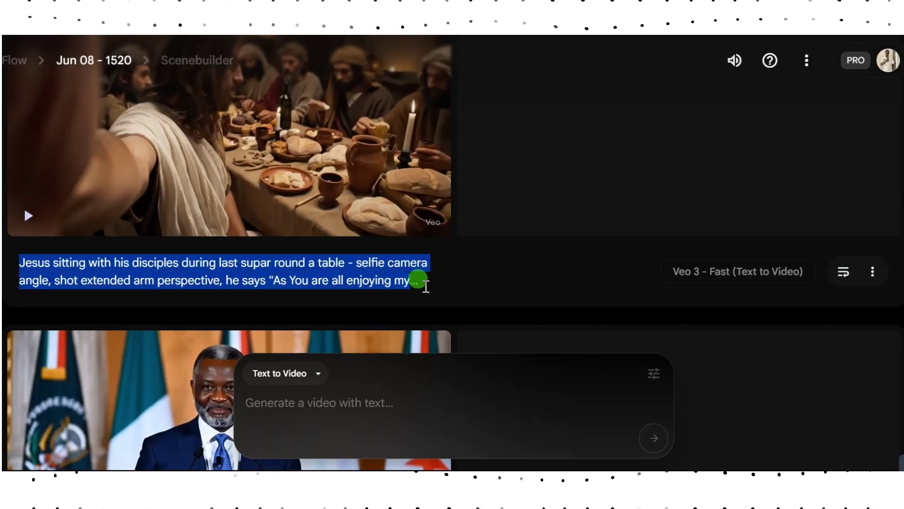
left_click(70, 262)
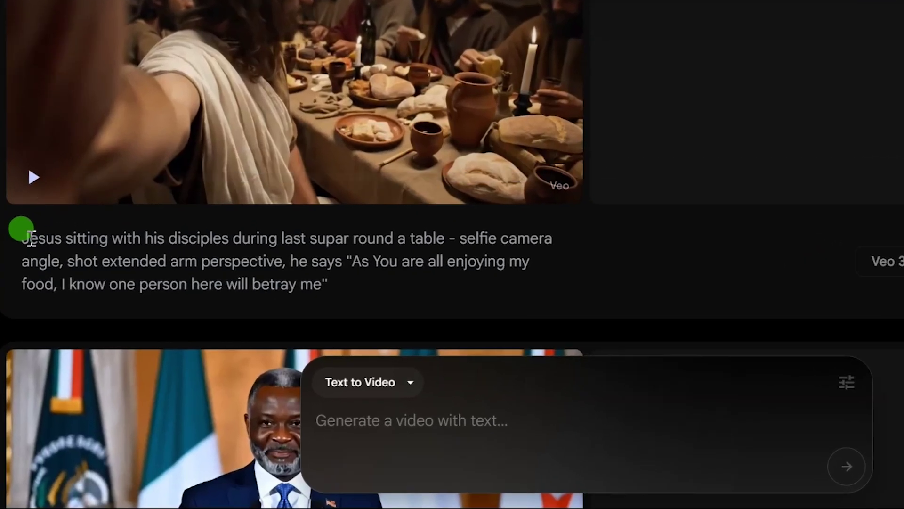
left_click_drag(19, 263, 49, 244)
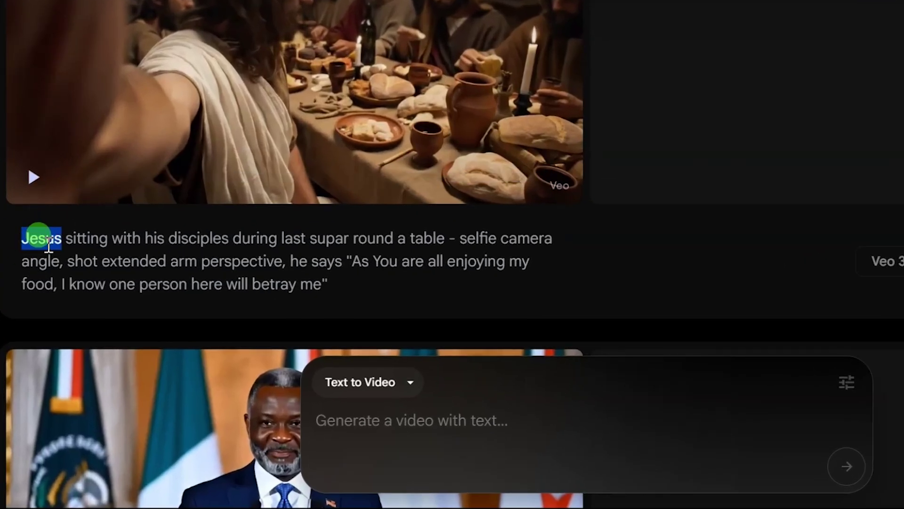
left_click(70, 239)
Step: Highlight the prompt's disciples action, selfie extended-arm camera angle and quoted betrayal line
left_click_drag(68, 240, 451, 246)
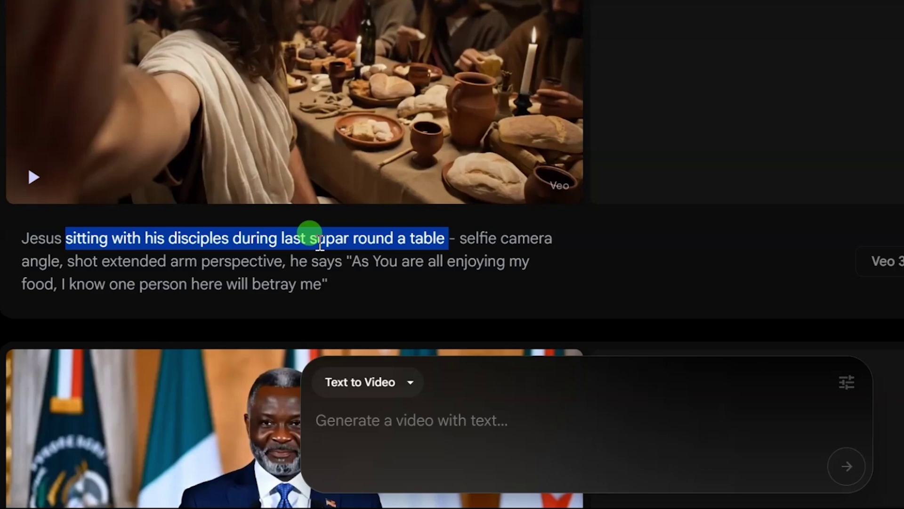
left_click_drag(63, 239, 33, 239)
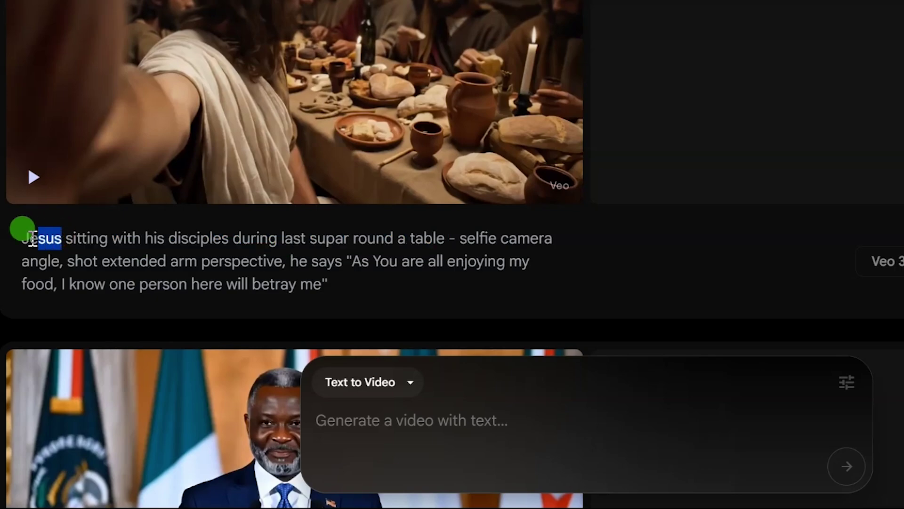
left_click(461, 239)
left_click_drag(470, 247, 285, 260)
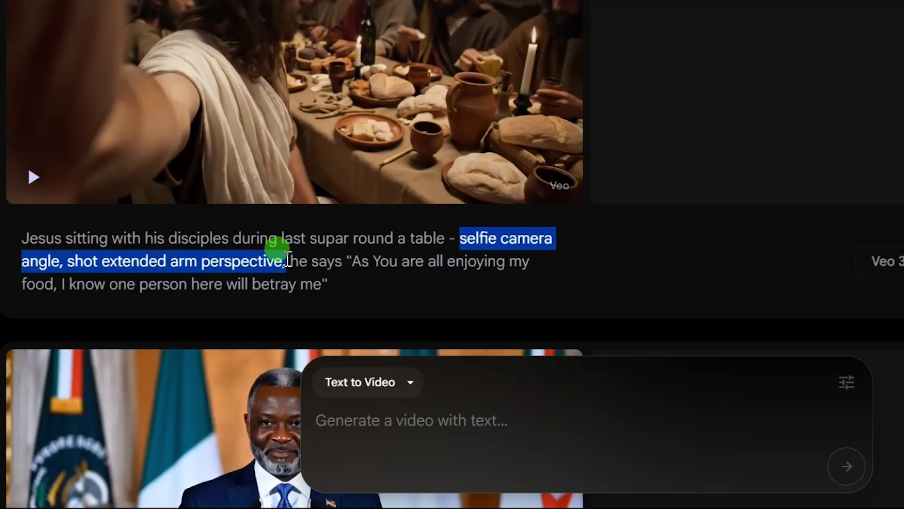
mouse_move(292, 261)
left_mouse_down()
mouse_move(331, 261)
mouse_move(309, 262)
left_mouse_up()
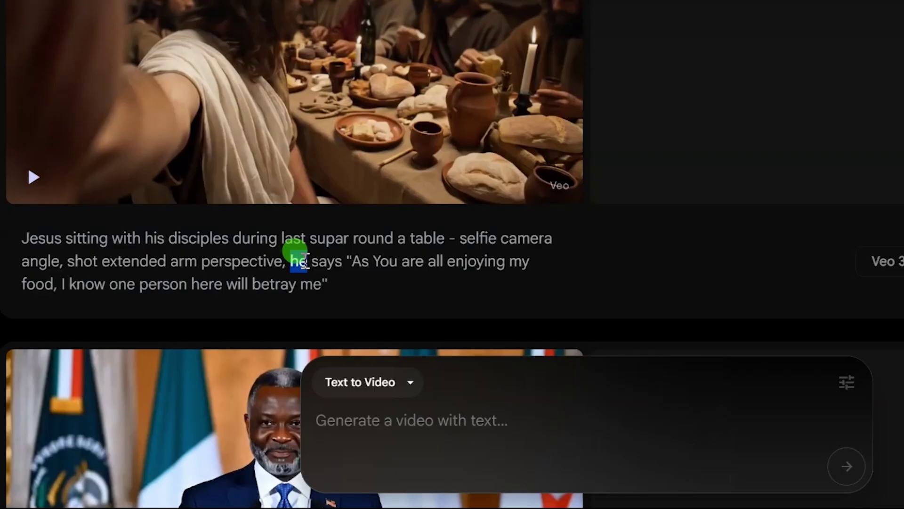
left_click_drag(303, 261, 326, 282)
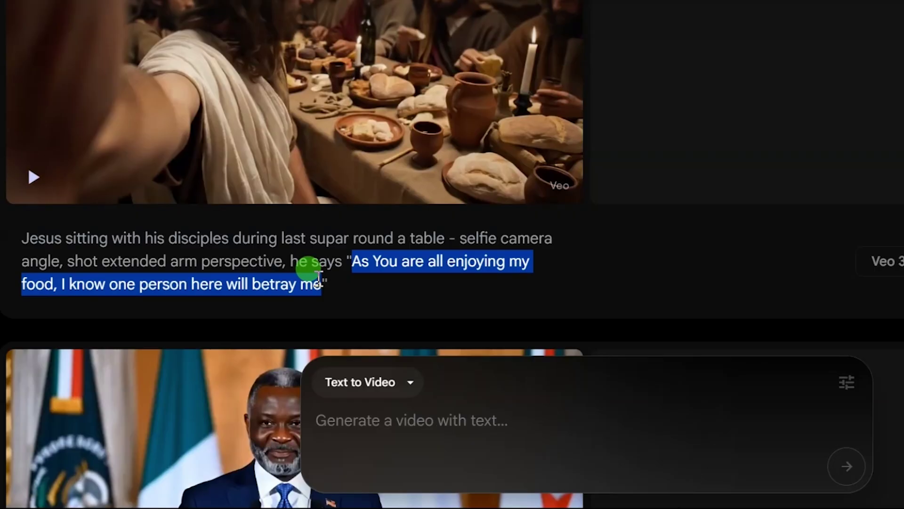
left_click_drag(328, 284, 28, 238)
scroll(292, 254, "down", 15)
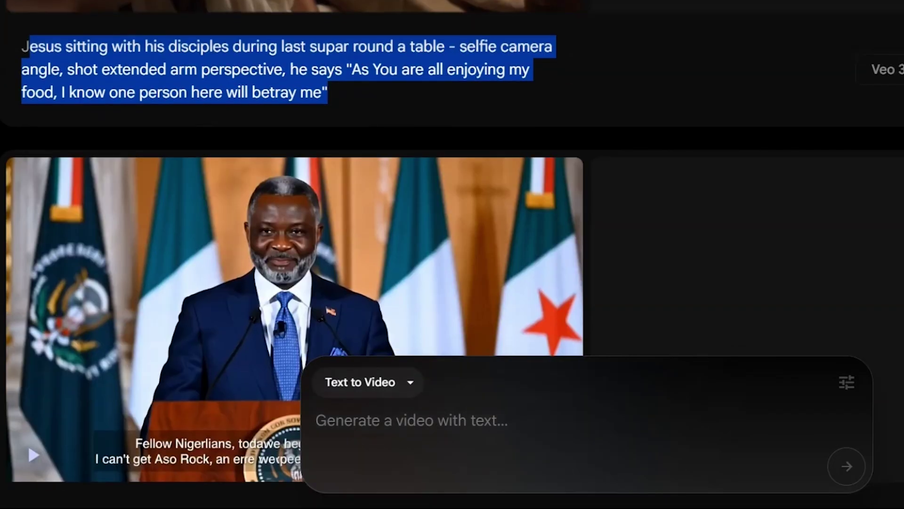
Step: Play the King Solomon clip and expand its prompt to full text
scroll(292, 254, "up", 2)
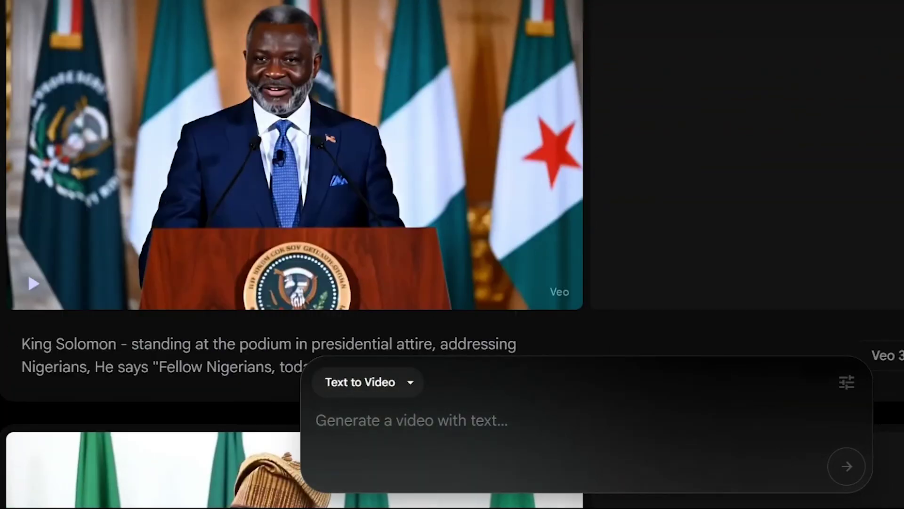
left_click(361, 318)
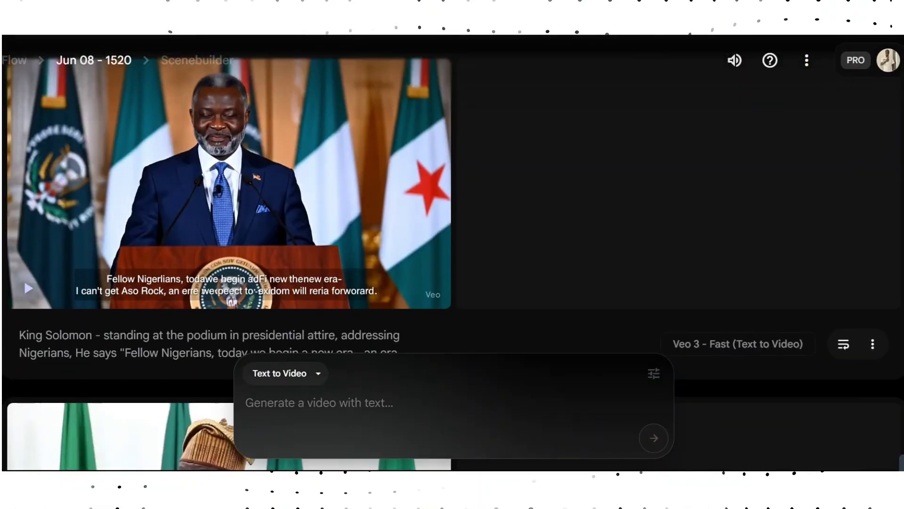
scroll(494, 281, "down", 2)
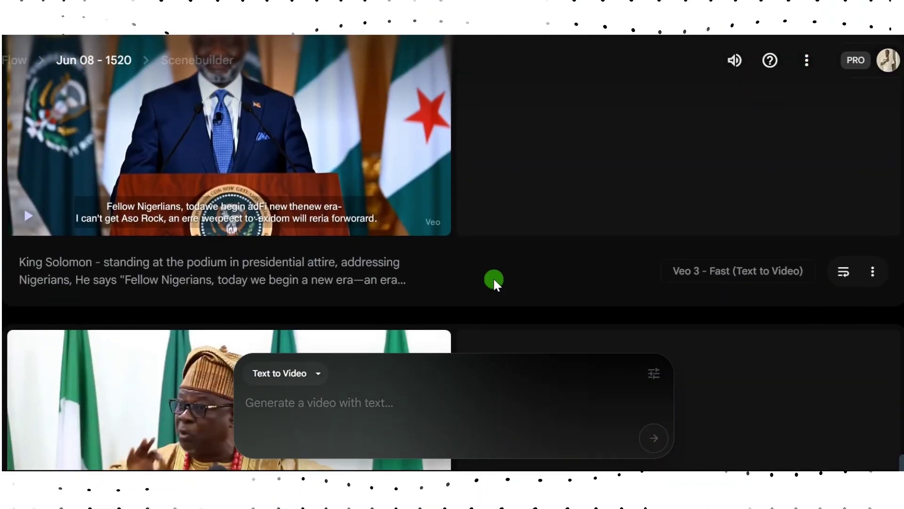
left_click(366, 282)
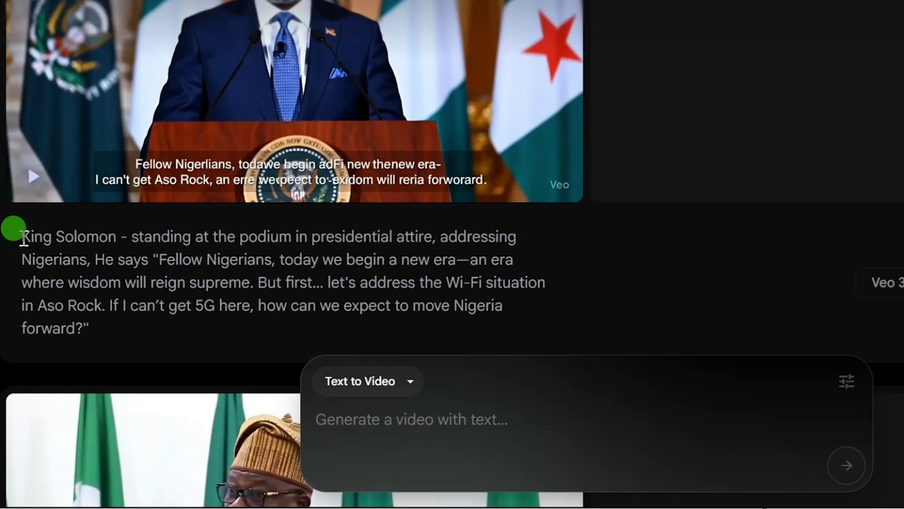
Step: Highlight King Solomon as the prompt's subject and 'He says' introducing the dialogue
left_click_drag(17, 263, 155, 258)
left_click(99, 261)
left_click(24, 234)
left_click(24, 234)
left_click_drag(21, 236, 100, 254)
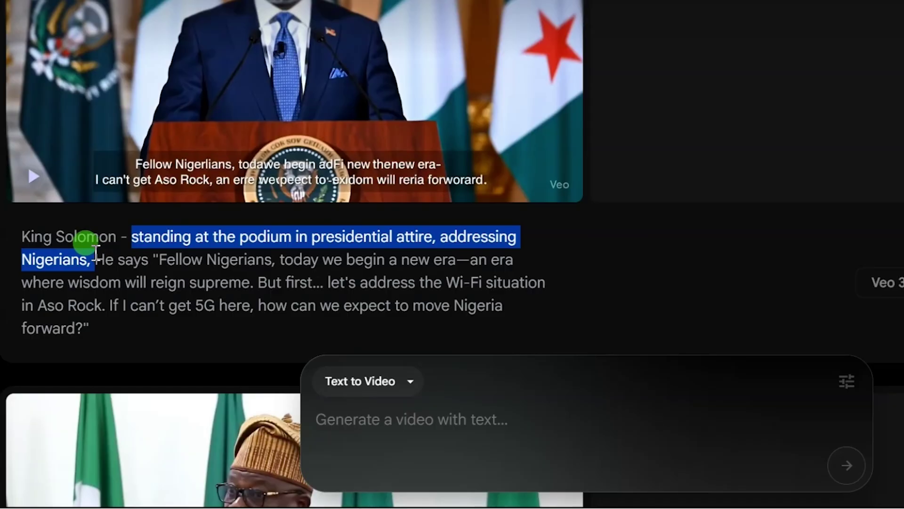
left_click(95, 254)
left_click(92, 255)
left_click_drag(94, 258, 106, 329)
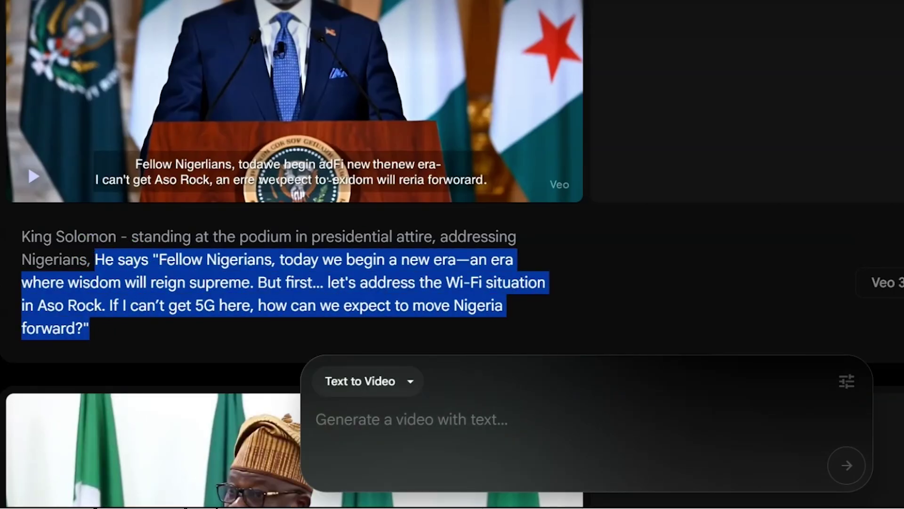
Step: Scroll down past King Solomon to the June 8, 2025 Last Supper clip
scroll(501, 222, "down", 8)
mouse_move(353, 167)
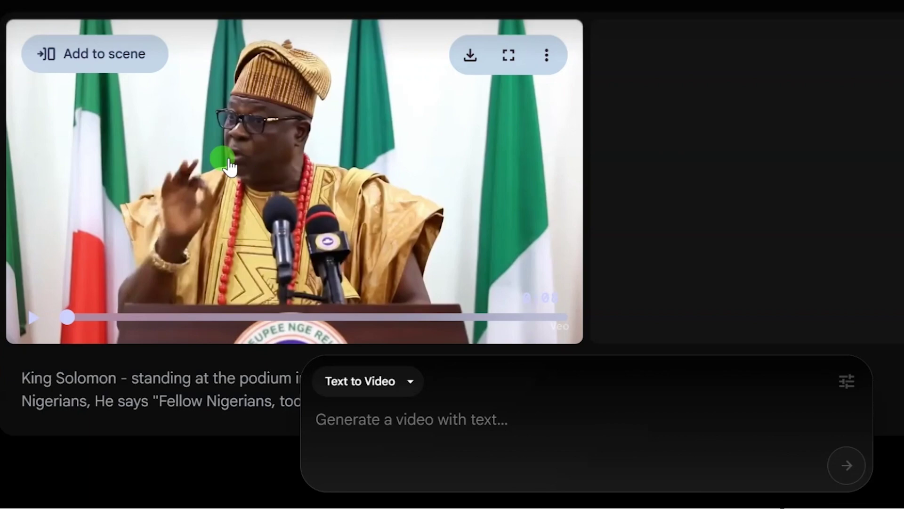
scroll(420, 360, "down", 8)
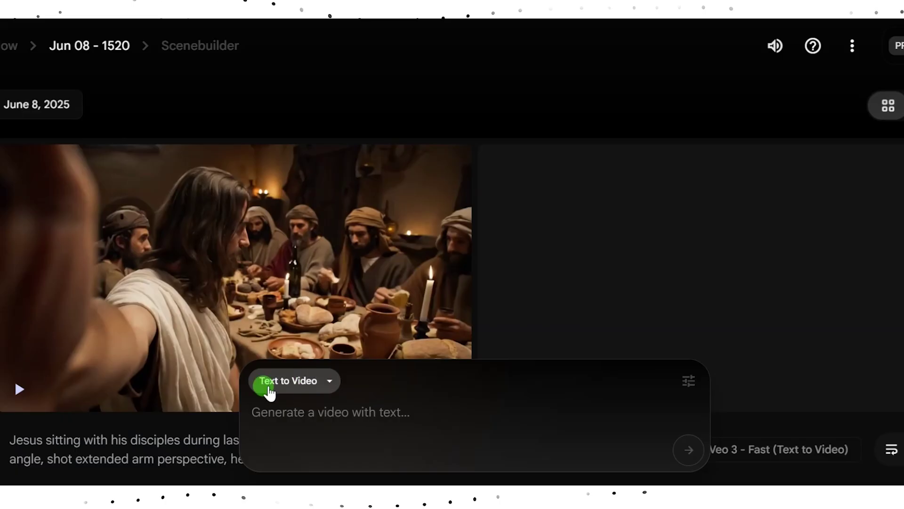
left_click(330, 382)
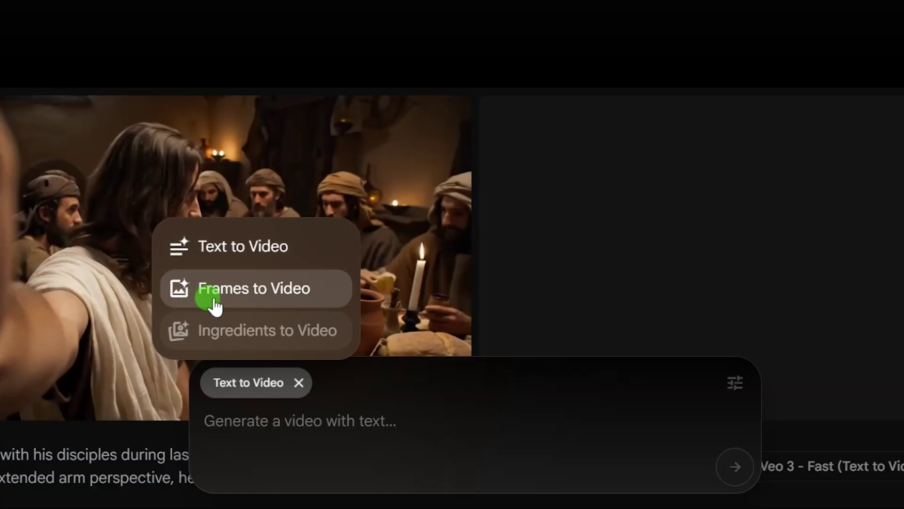
mouse_move(218, 339)
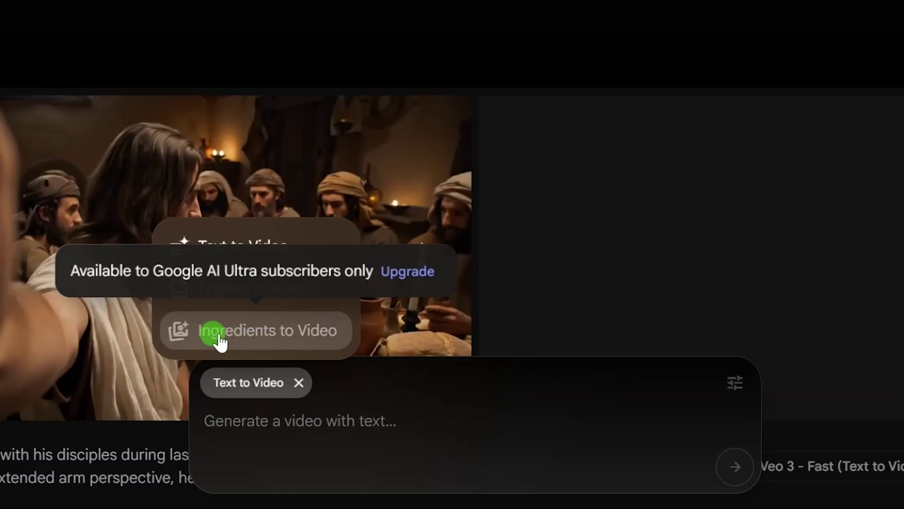
left_click(276, 344)
left_click(248, 383)
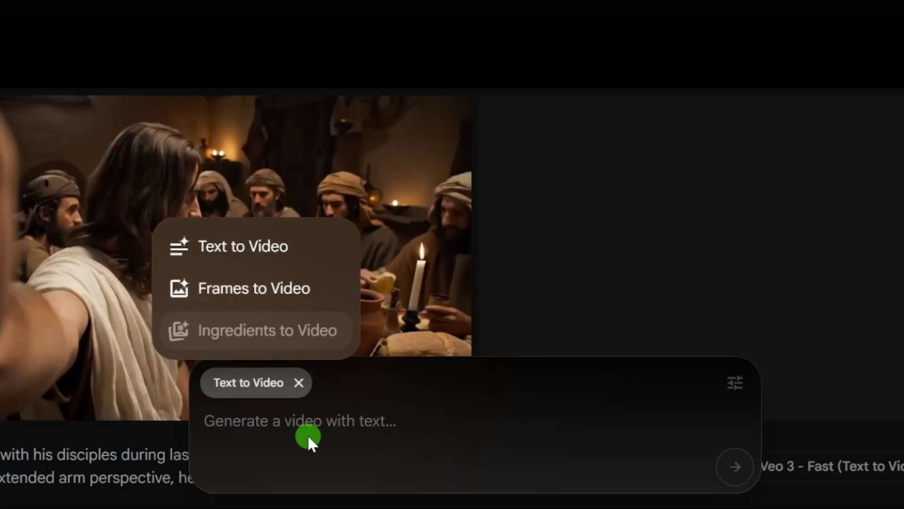
left_click(292, 422)
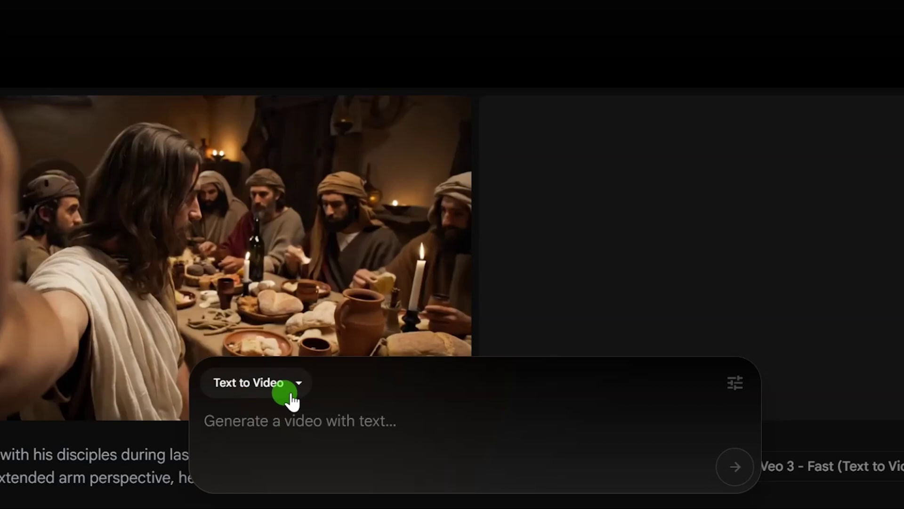
left_click(270, 431)
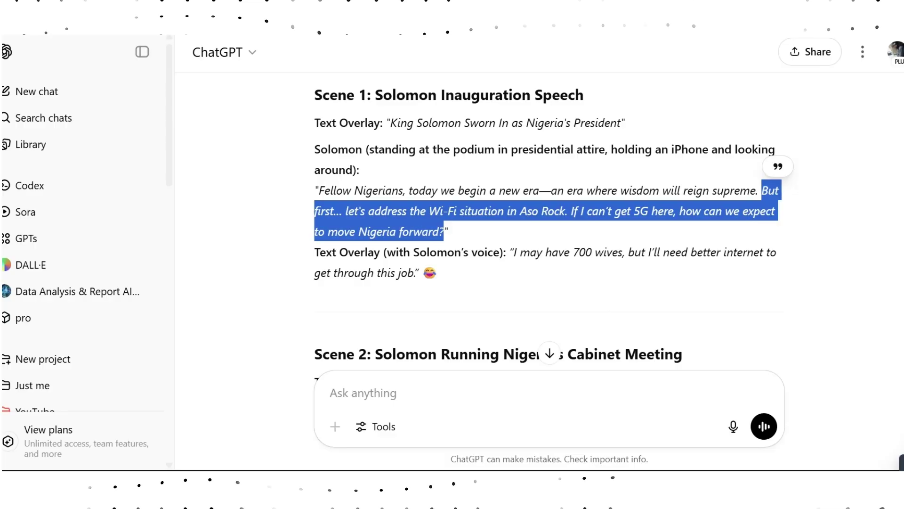
Step: Scroll the ChatGPT reply down to the Lagos Boy door-frame dialogue
scroll(548, 212, "down", 20)
scroll(549, 212, "down", 5)
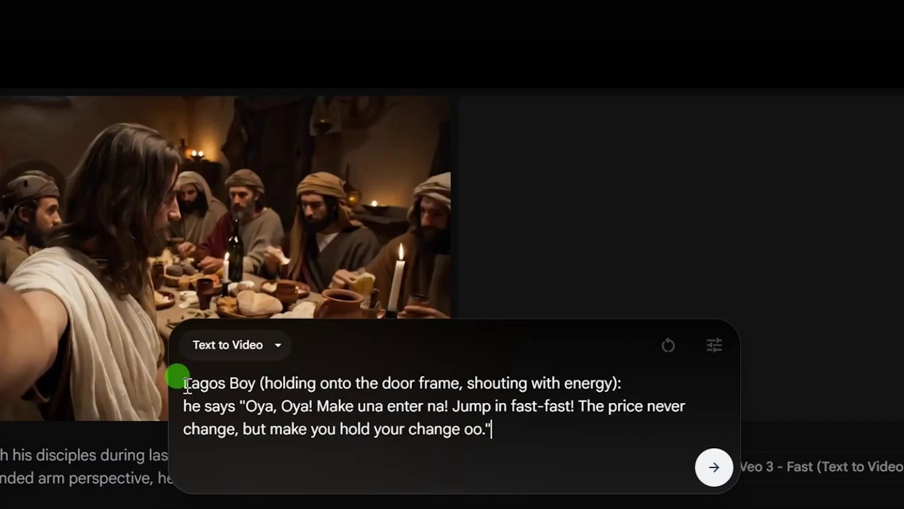
left_click_drag(186, 382, 264, 394)
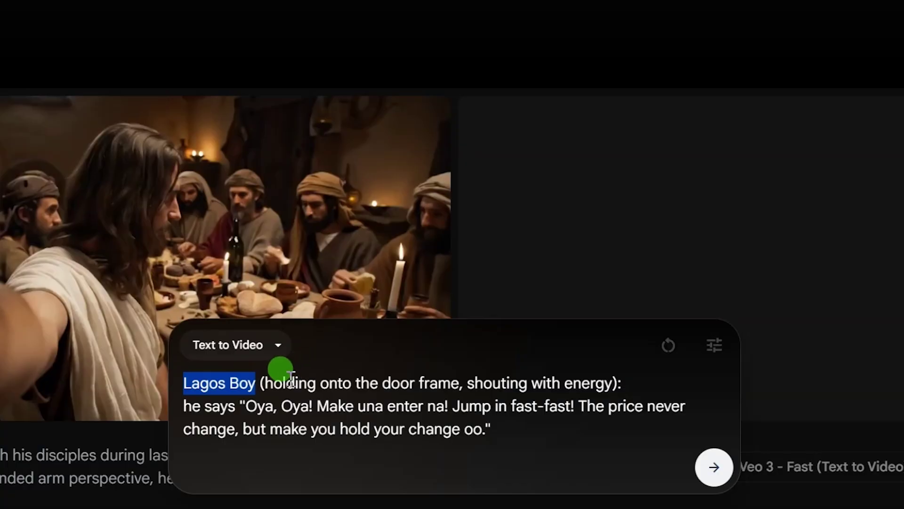
left_click(269, 372)
left_click_drag(260, 383, 610, 373)
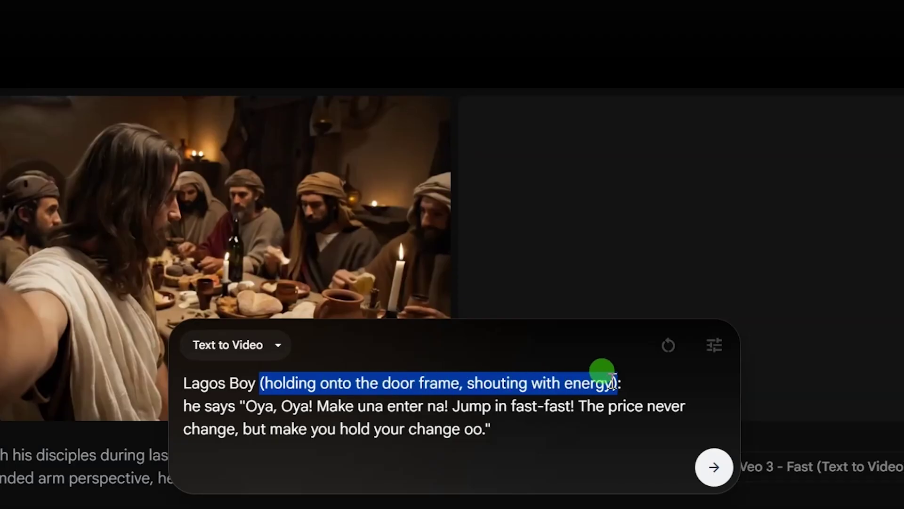
left_click(234, 405)
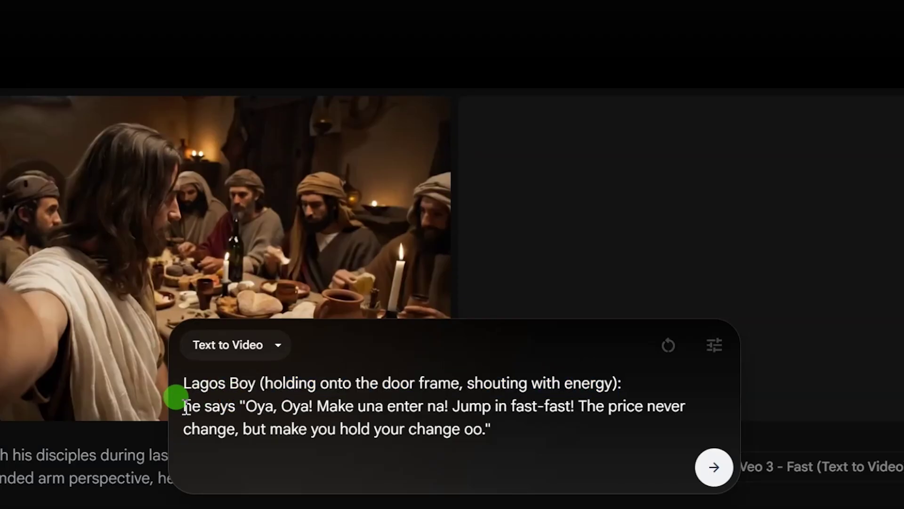
left_click_drag(185, 405, 236, 405)
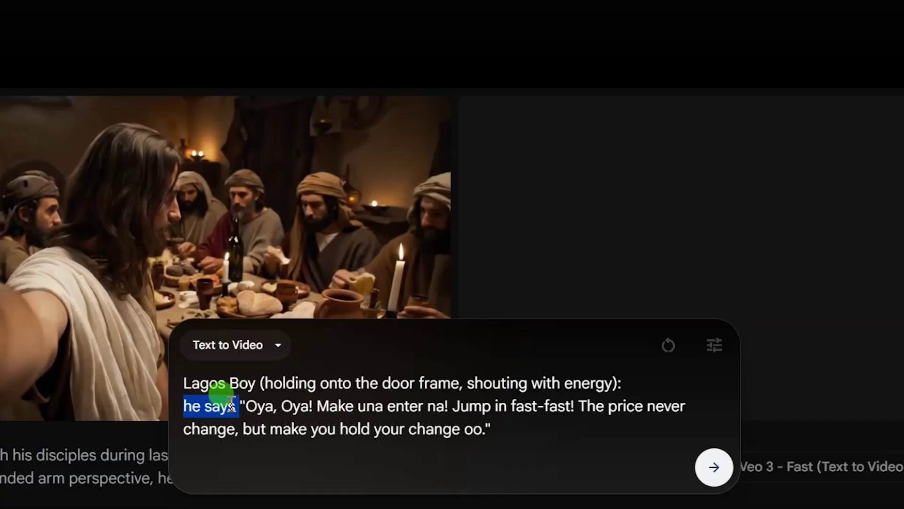
left_click(232, 405)
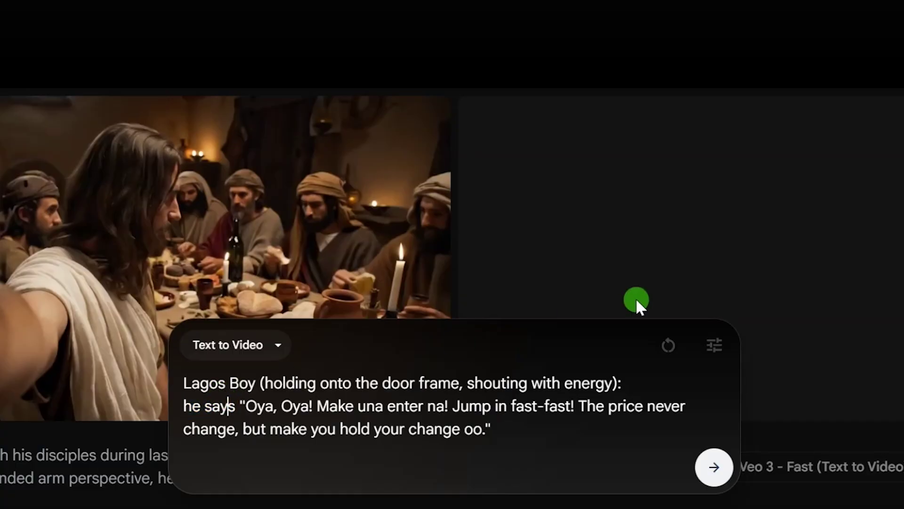
Step: Keep 1 output per prompt and choose the Veo 3 - Fast (Text to Video) model at 20 credits
left_click(714, 351)
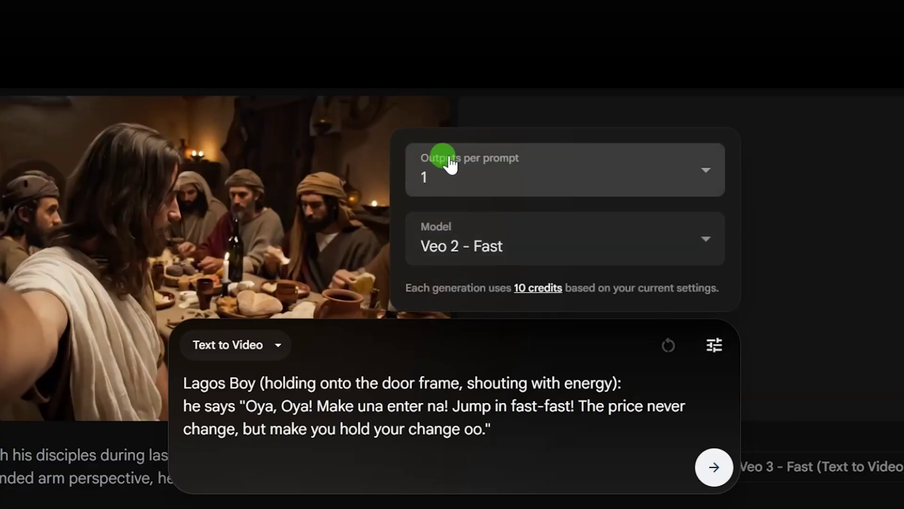
left_click(672, 165)
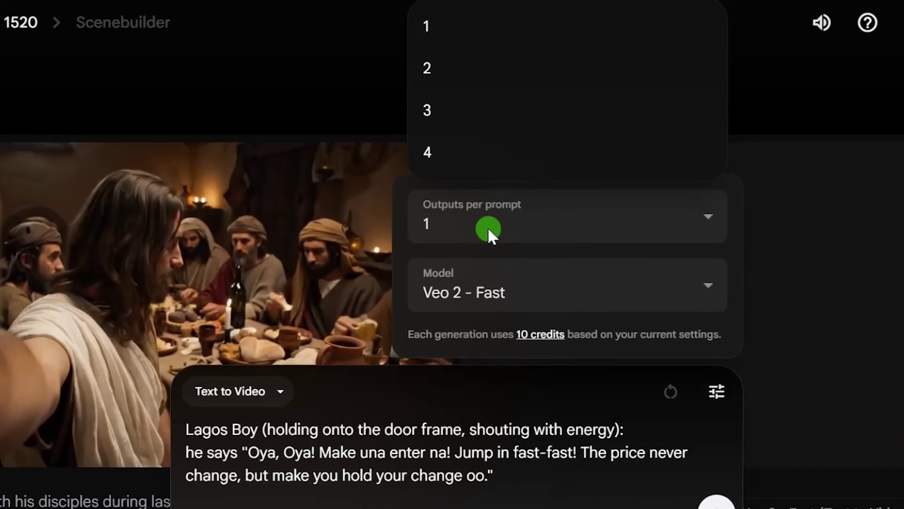
left_click(427, 25)
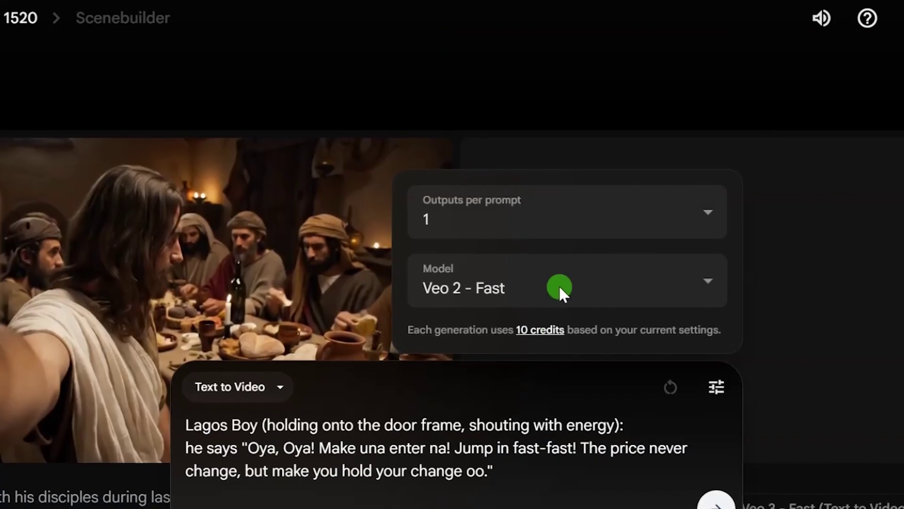
left_click(485, 283)
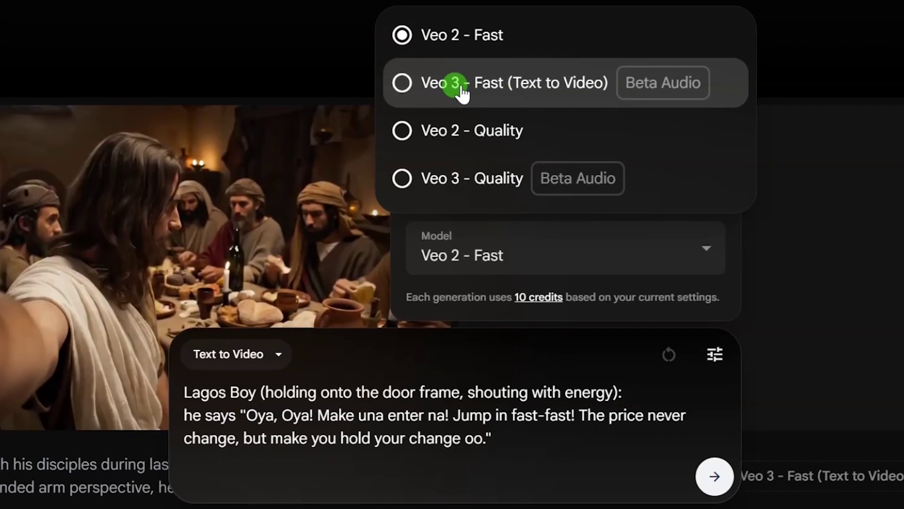
left_click(452, 85)
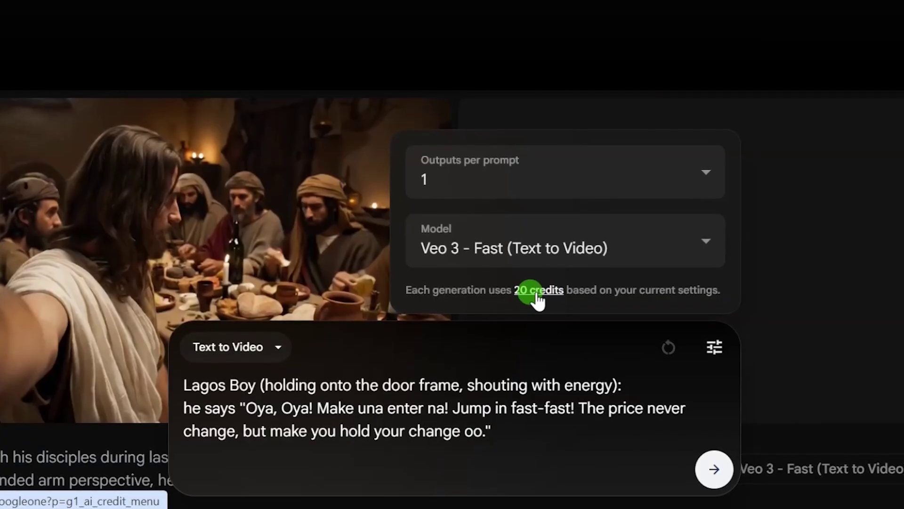
left_click(710, 467)
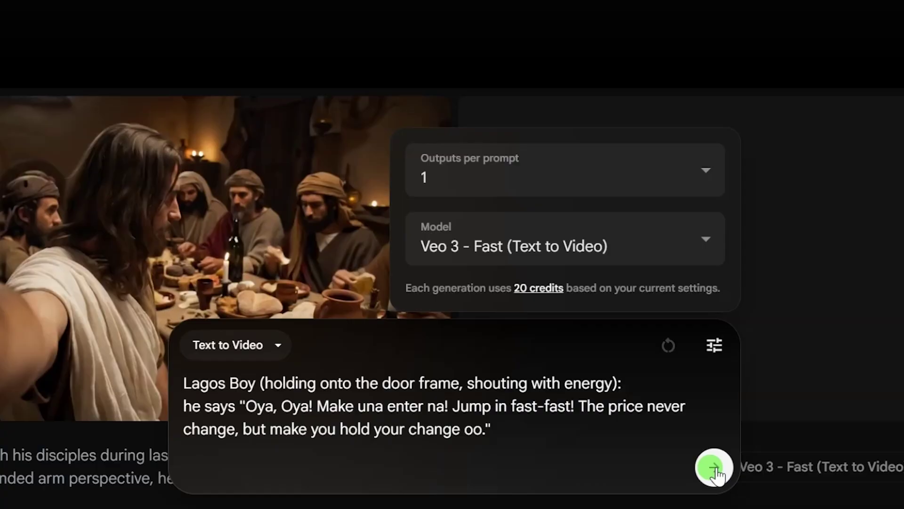
Step: Submit the Lagos Boy prompt to generate the Veo 3 Fast video
left_click(714, 467)
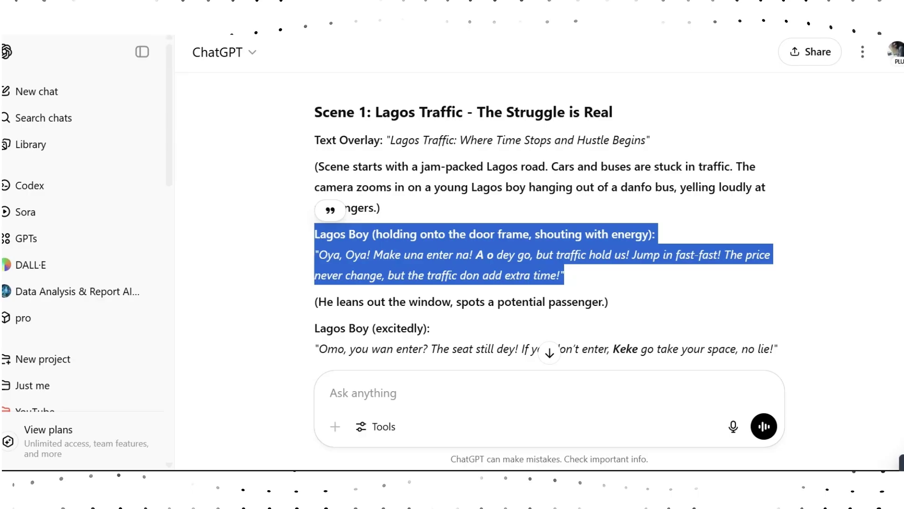
scroll(657, 236, "up", 7)
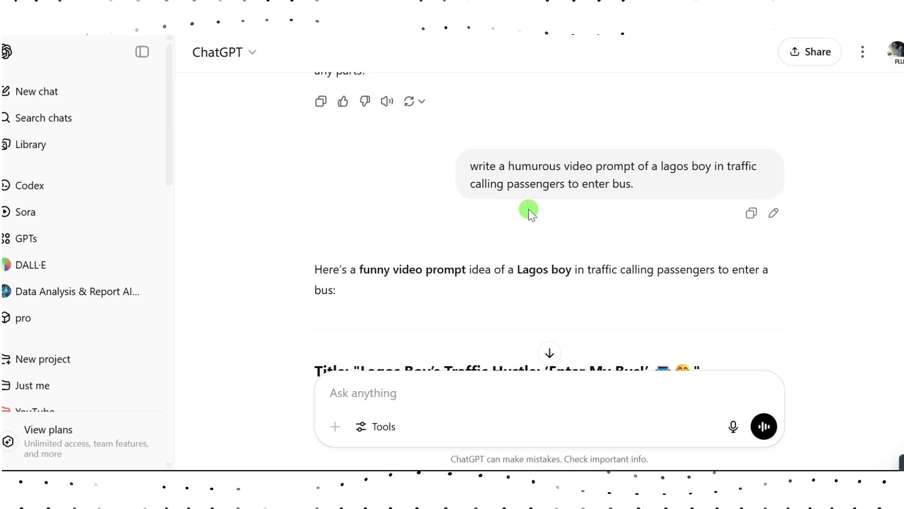
scroll(528, 208, "down", 5)
scroll(528, 208, "down", 1)
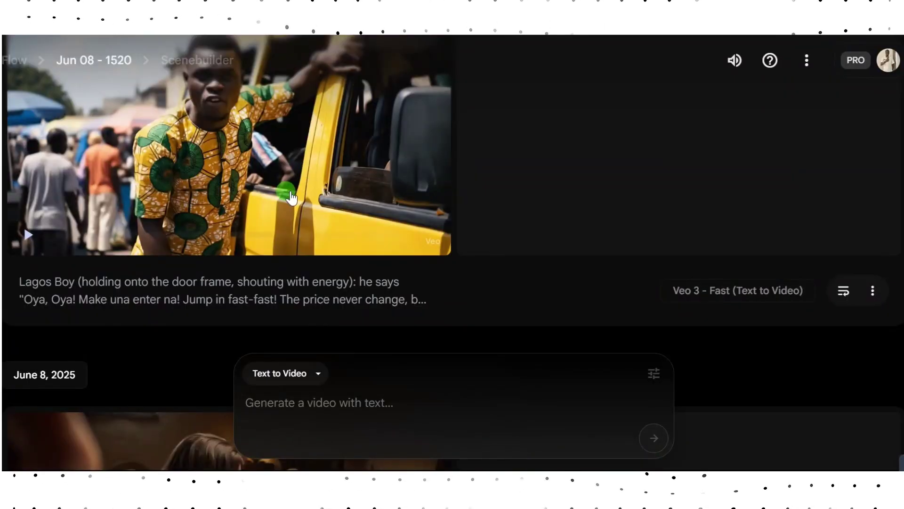
Step: Scroll up to the new clip of the Lagos boy leaning from the yellow bus door
scroll(260, 256, "up", 2)
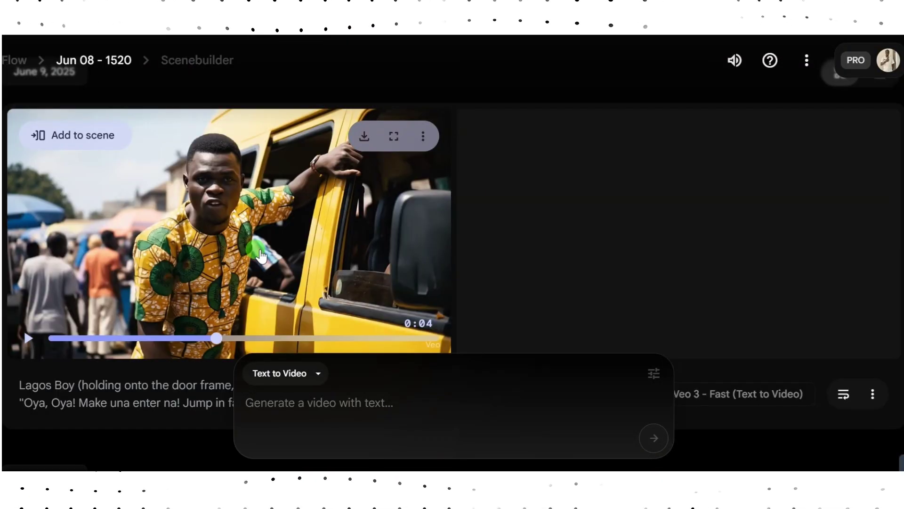